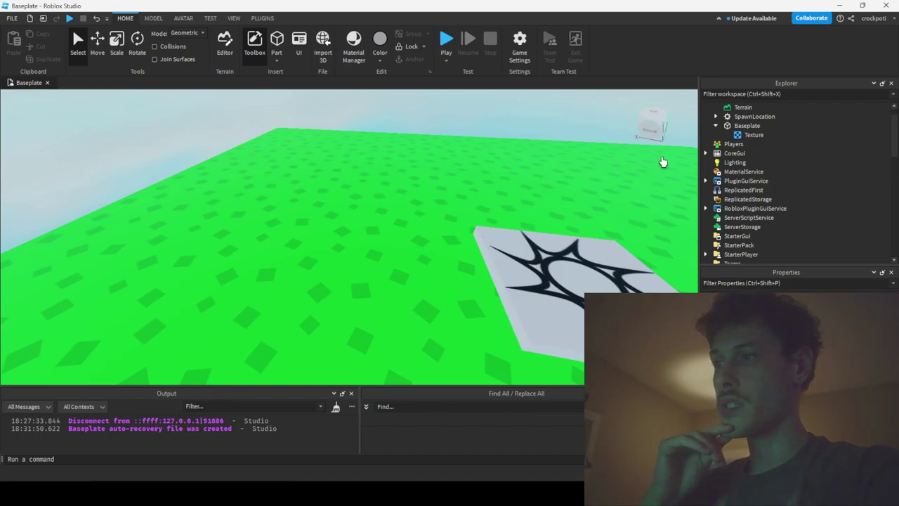
Select the Baseplate part and tilt the camera so the baseplate horizon is level
left_click(747, 126)
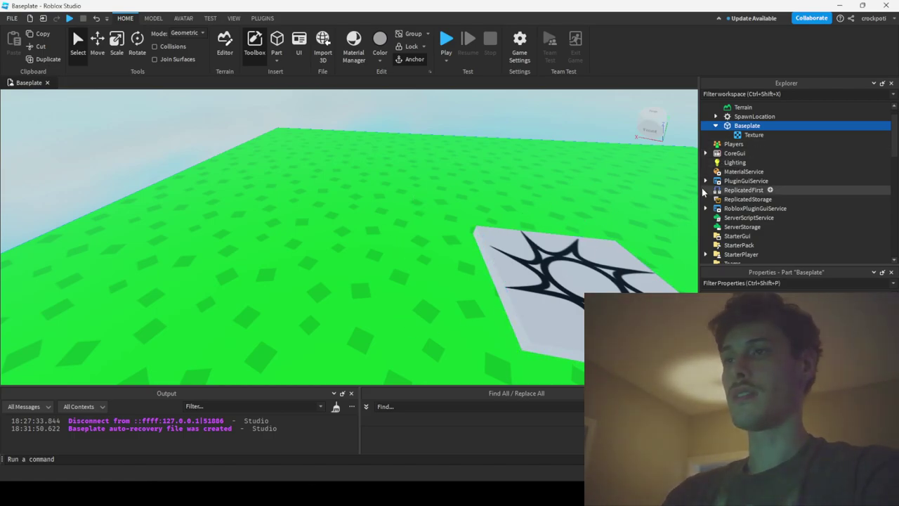
right_click_drag(550, 217, 549, 217)
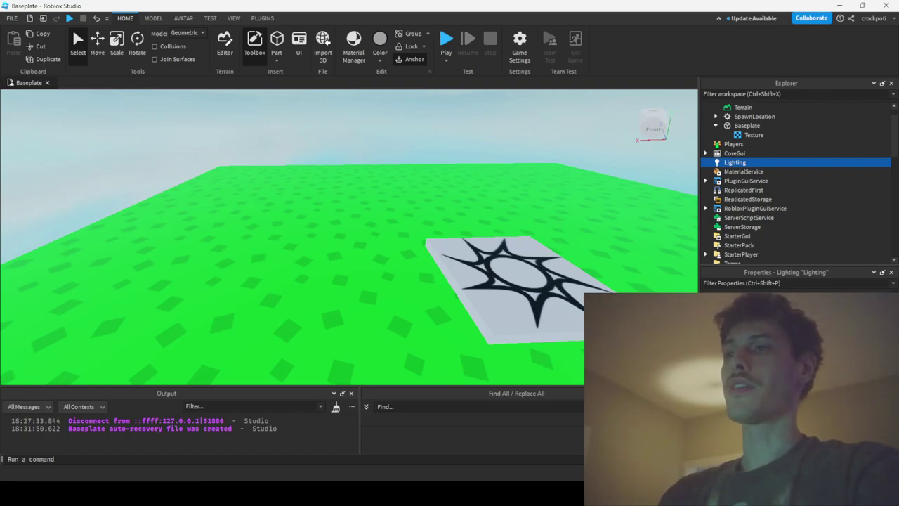
Start a test play and swing the camera around the avatar on the green baseplate
left_click(450, 40)
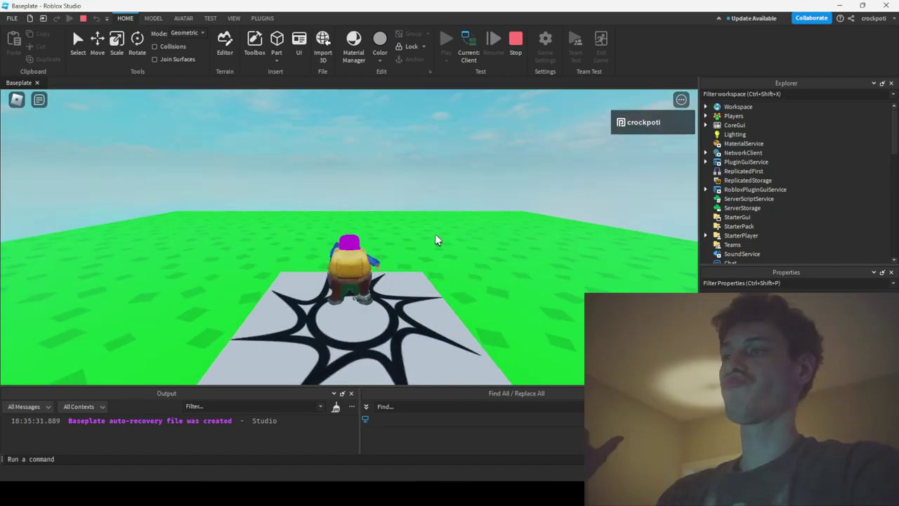
right_click_drag(435, 240, 416, 249)
Stop the test play and set a Lighting colour property to pure black
left_click(512, 50)
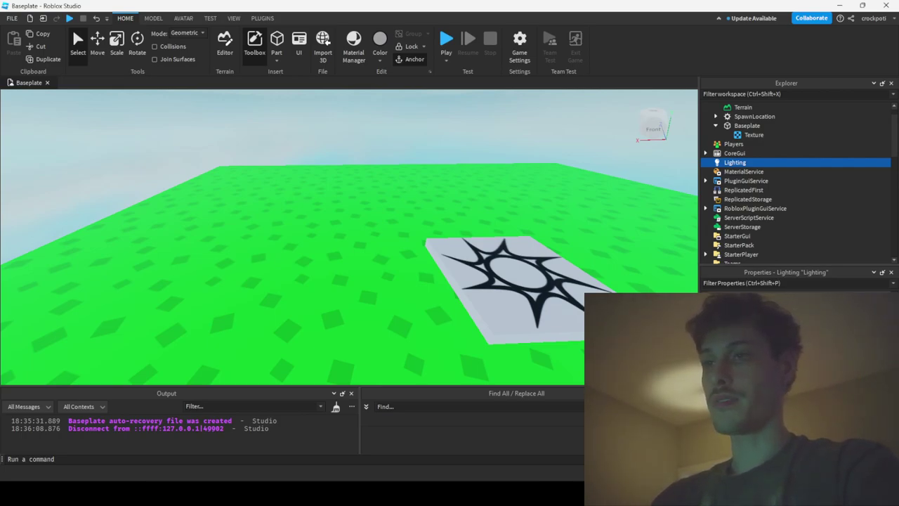
left_click(804, 304)
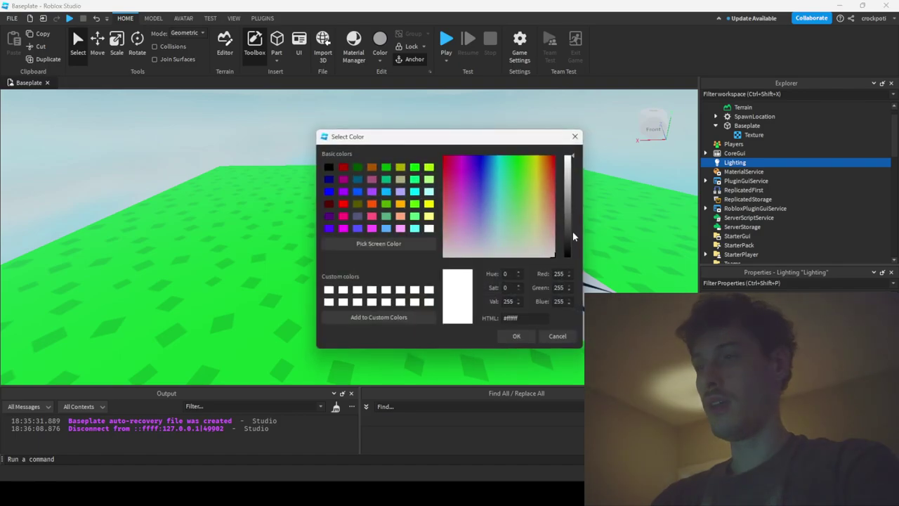
left_click(516, 335)
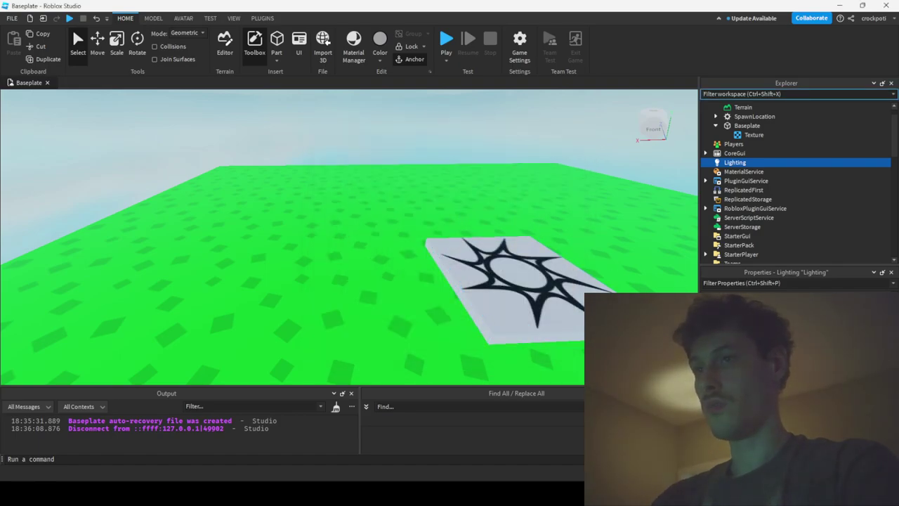
left_click(805, 303)
left_click_drag(569, 165, 576, 351)
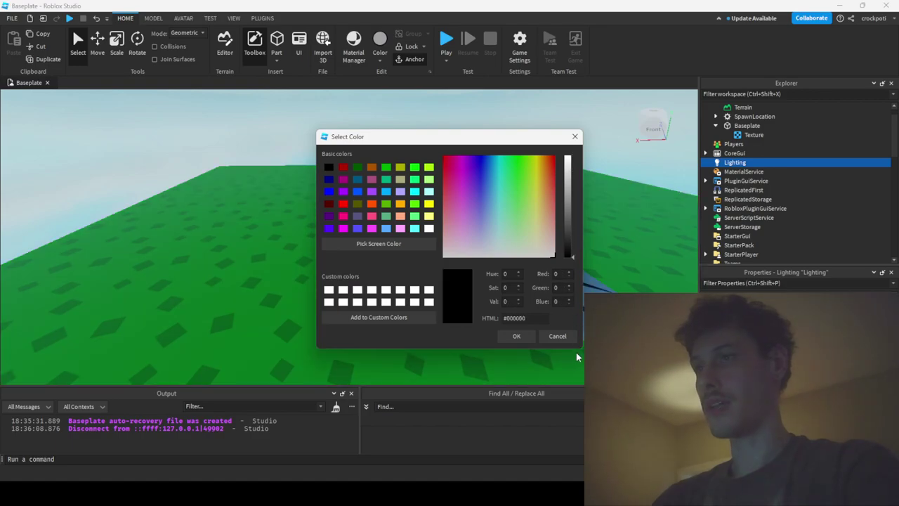
left_click(502, 337)
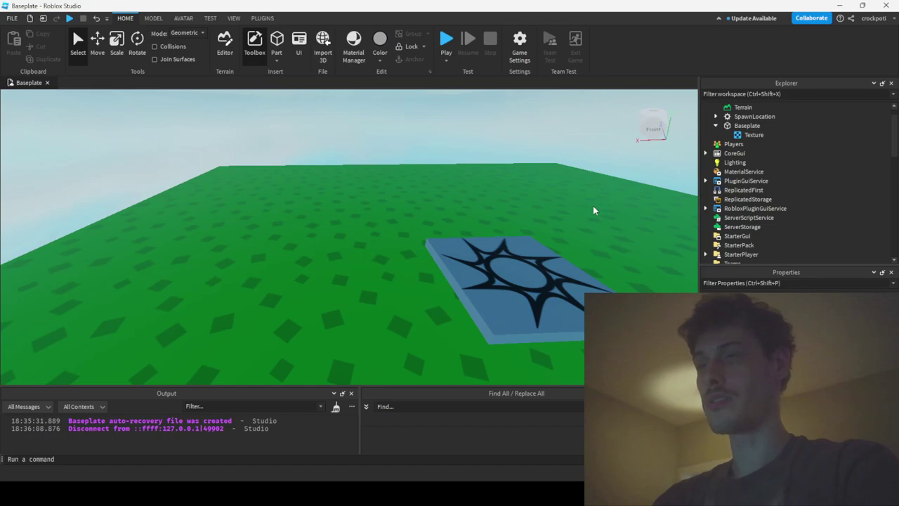
left_click(446, 40)
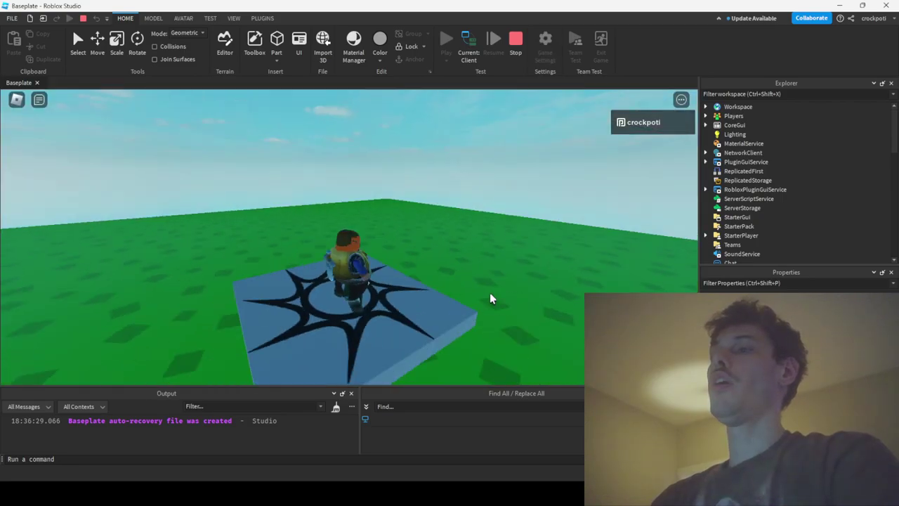
key("w")
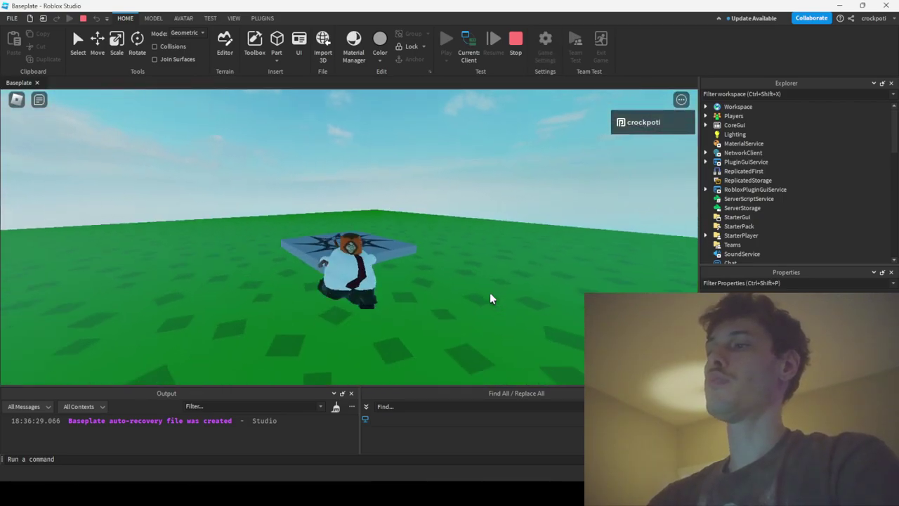
key("a")
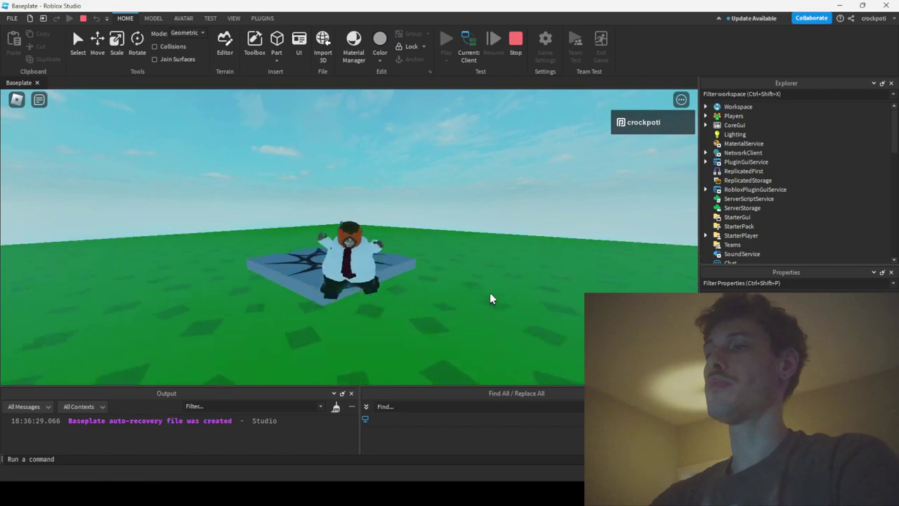
key("d")
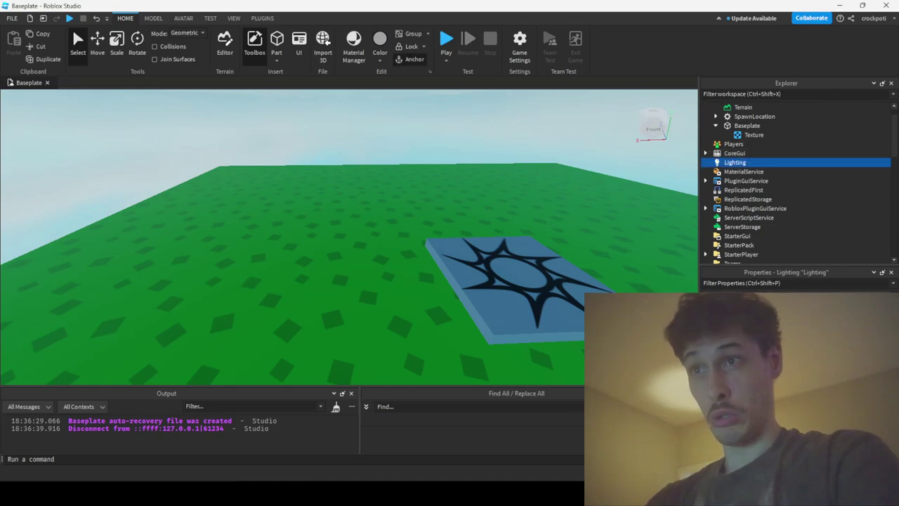
Raise two Lighting colours back to pure white
left_click_drag(566, 184, 567, 156)
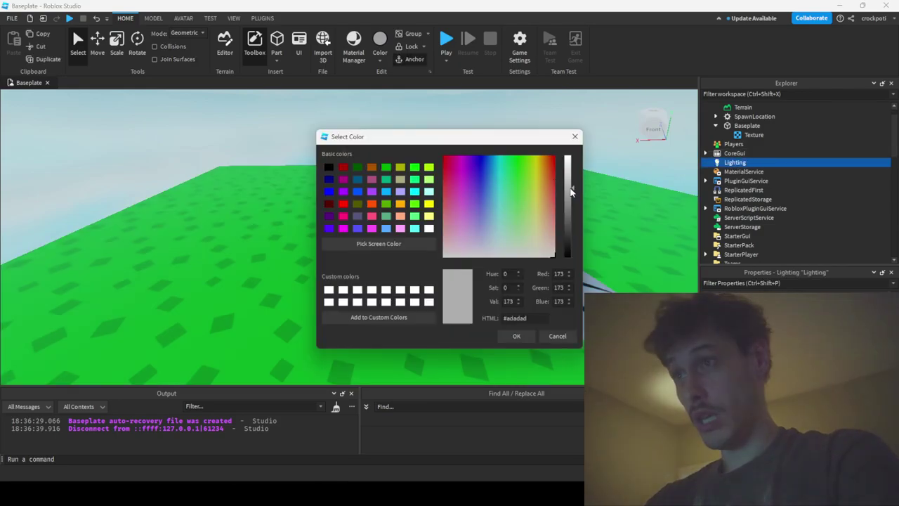
left_click(517, 335)
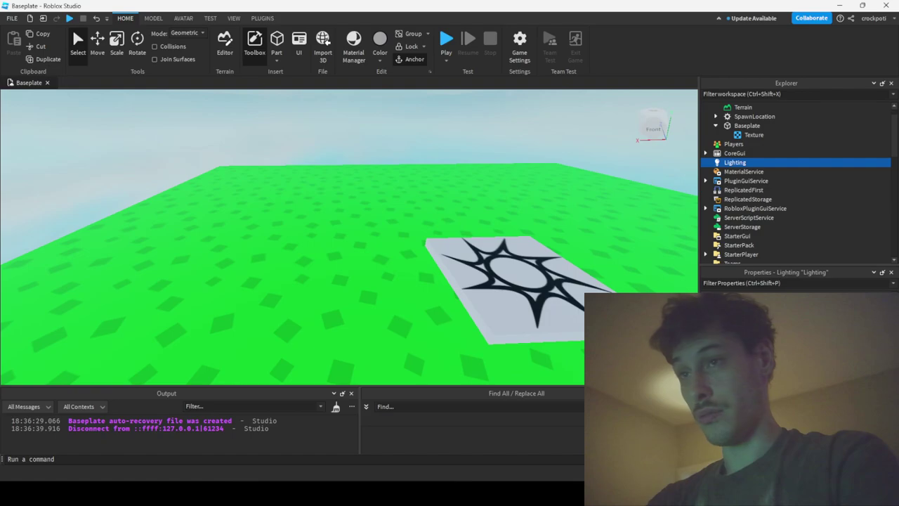
left_click_drag(567, 211, 566, 147)
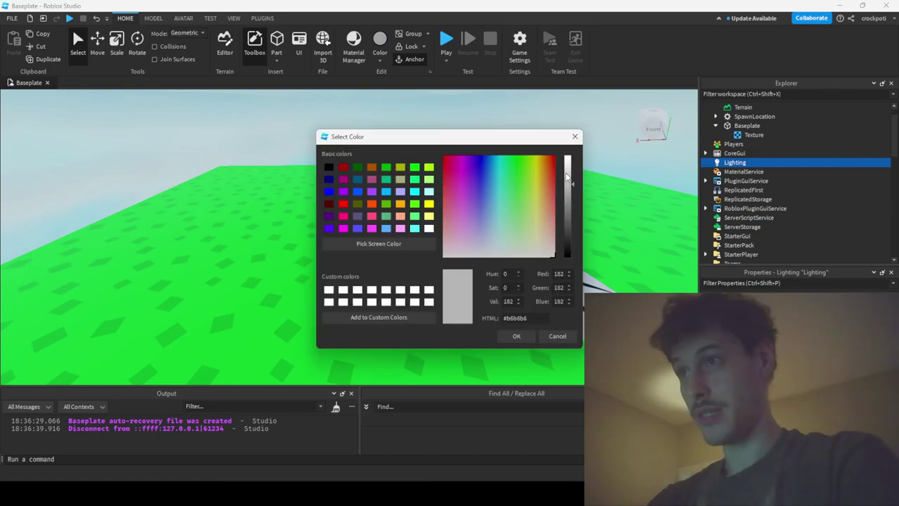
left_click(515, 337)
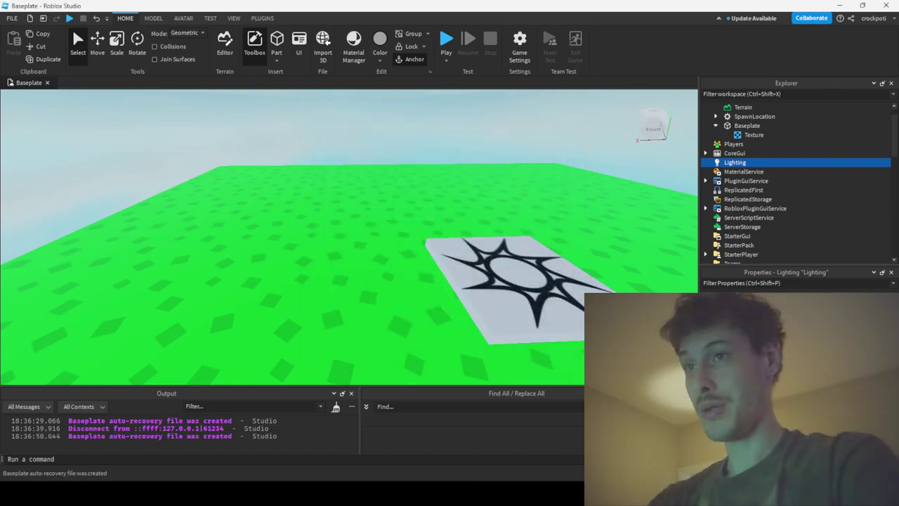
Set another Lighting colour to white, then adjust it to a pale bluish white
left_click(804, 351)
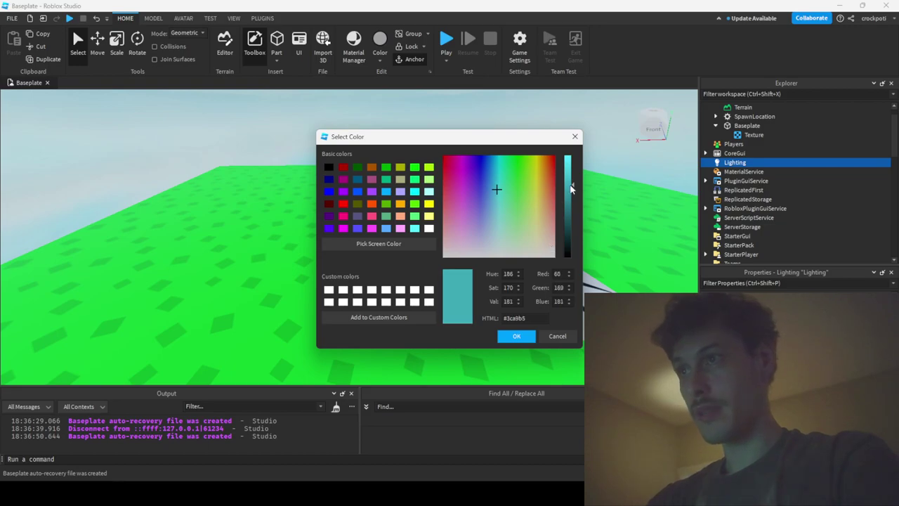
left_click(513, 336)
left_click(804, 352)
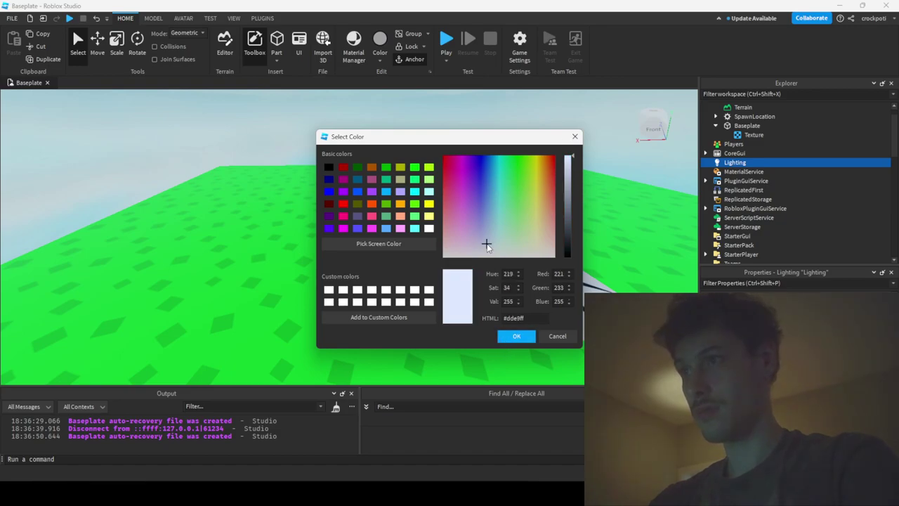
left_click_drag(486, 245, 492, 257)
left_click(512, 337)
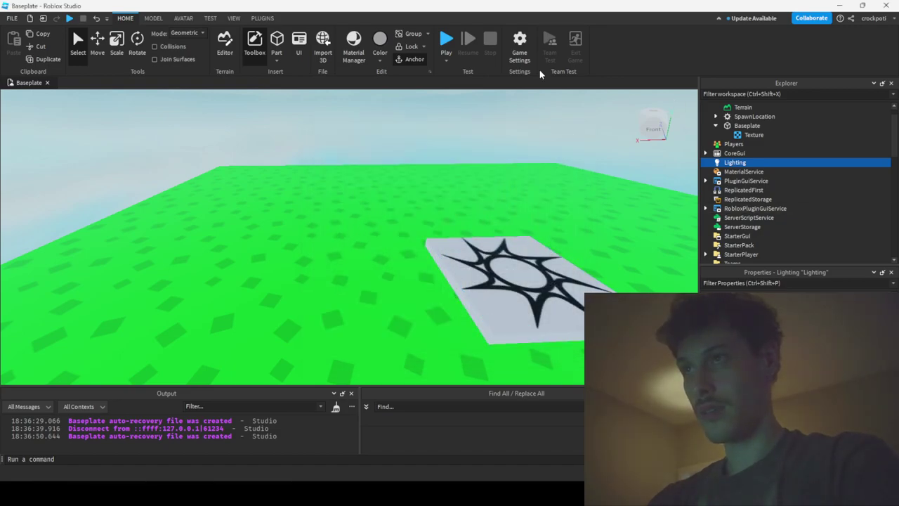
left_click(447, 41)
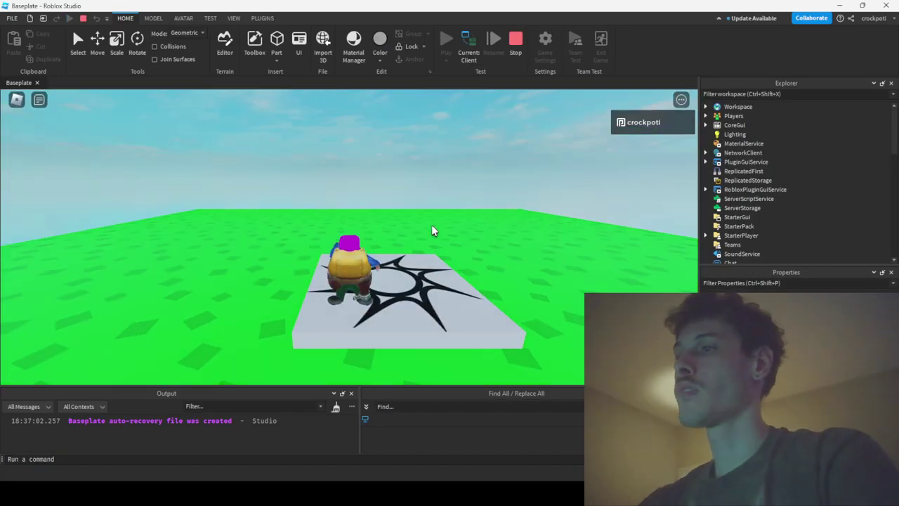
key("s")
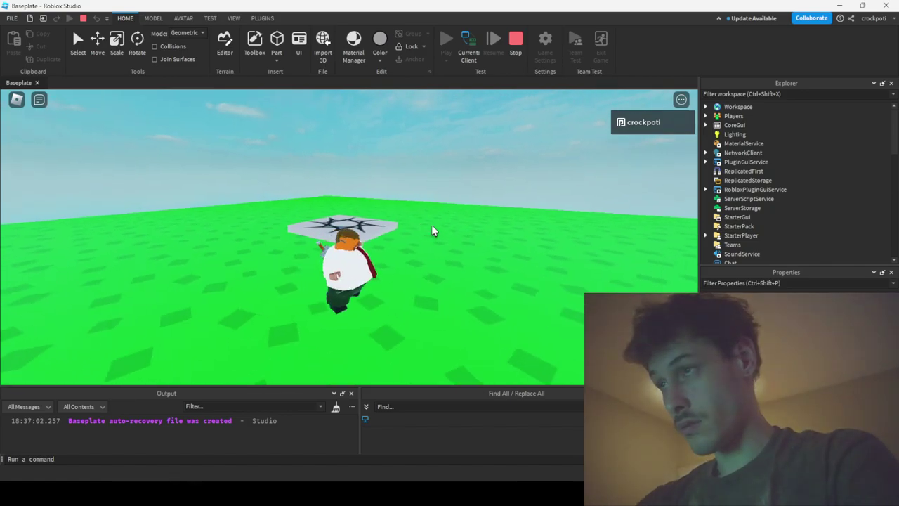
right_click_drag(432, 231, 433, 231)
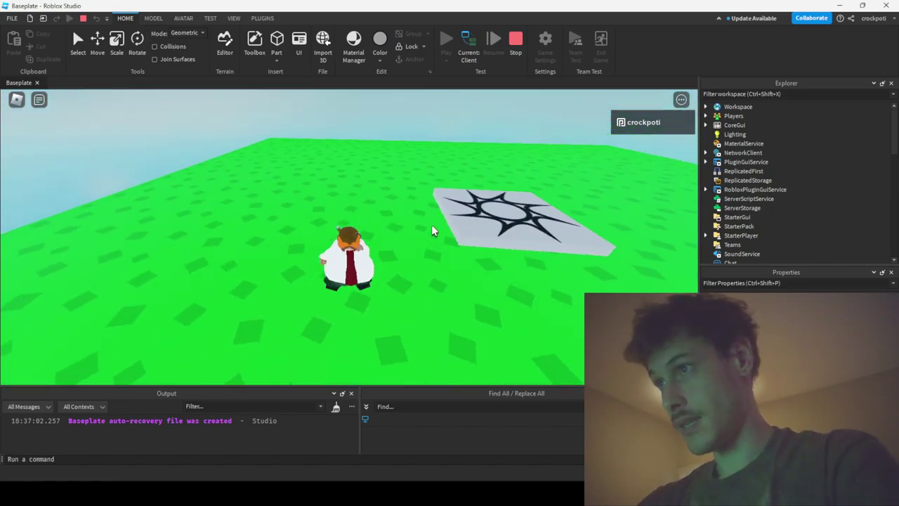
key("s")
right_click_drag(432, 230, 433, 231)
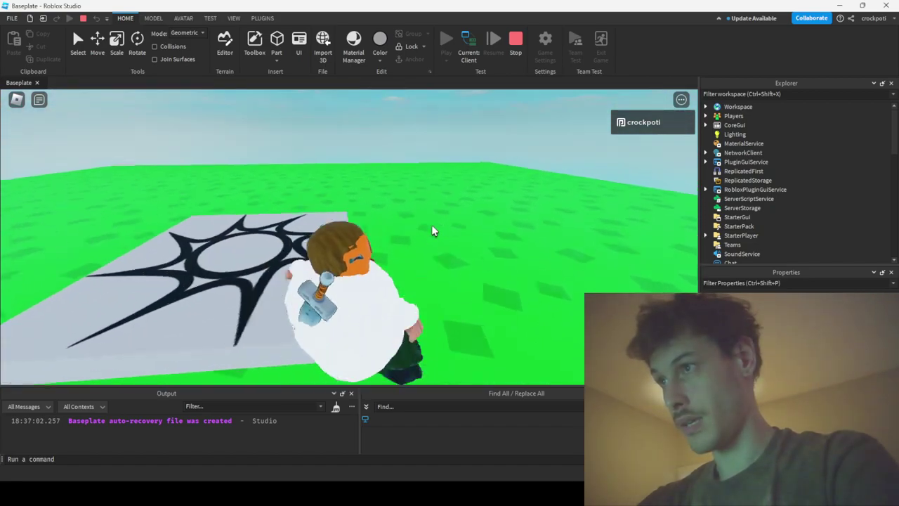
key("s")
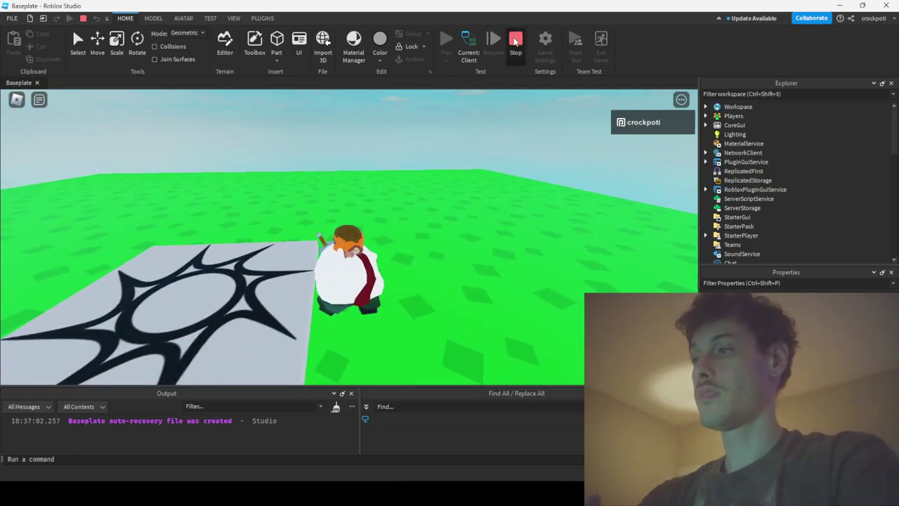
left_click(515, 42)
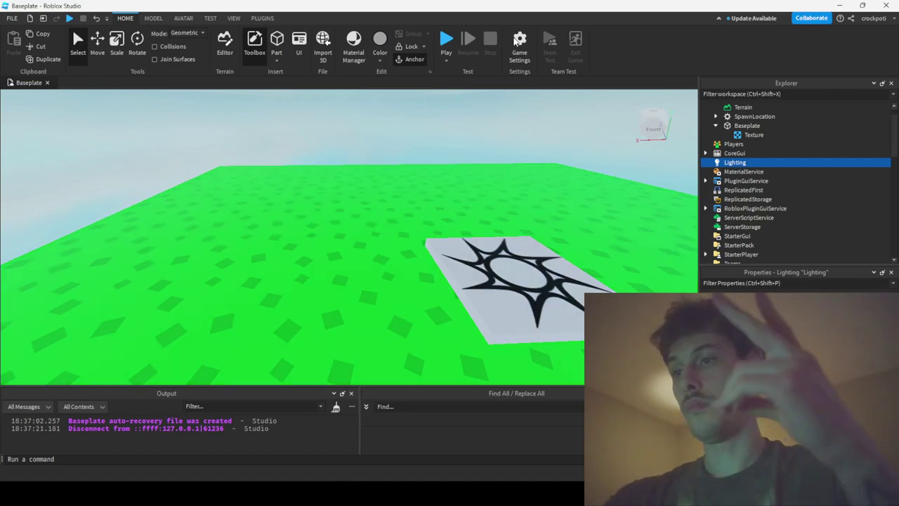